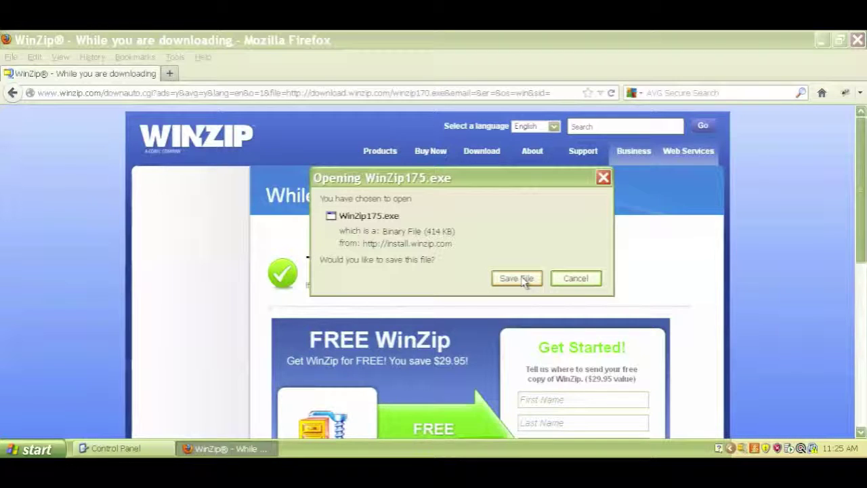
Save the WinZip175.exe installer download in Firefox.
left_click(521, 278)
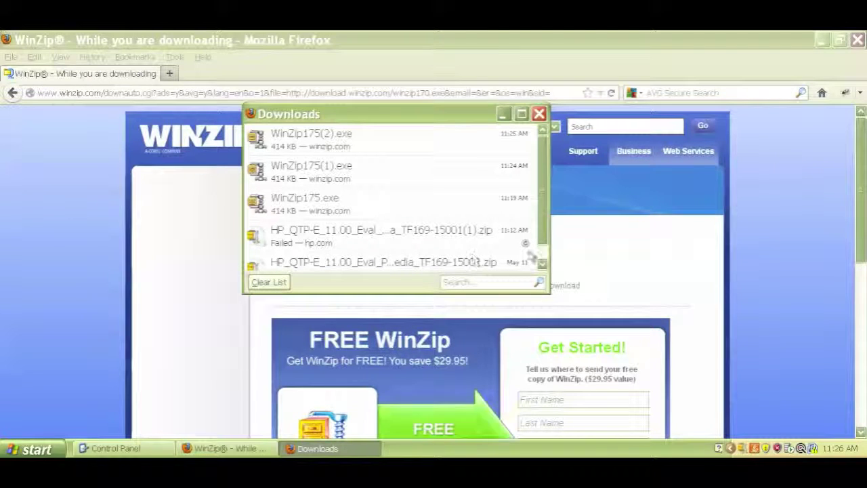
Select the HP_QTP zip in the Downloads list, then bring the WinZip thank-you page to the front.
left_click(468, 263)
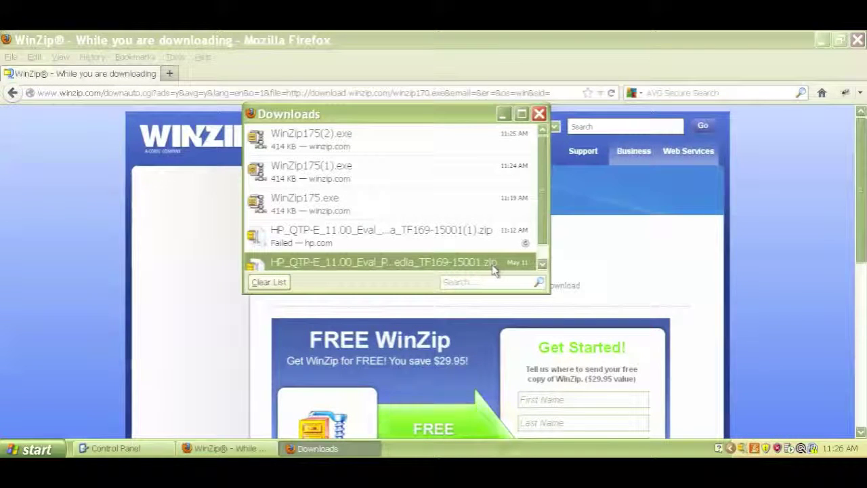
left_click(543, 263)
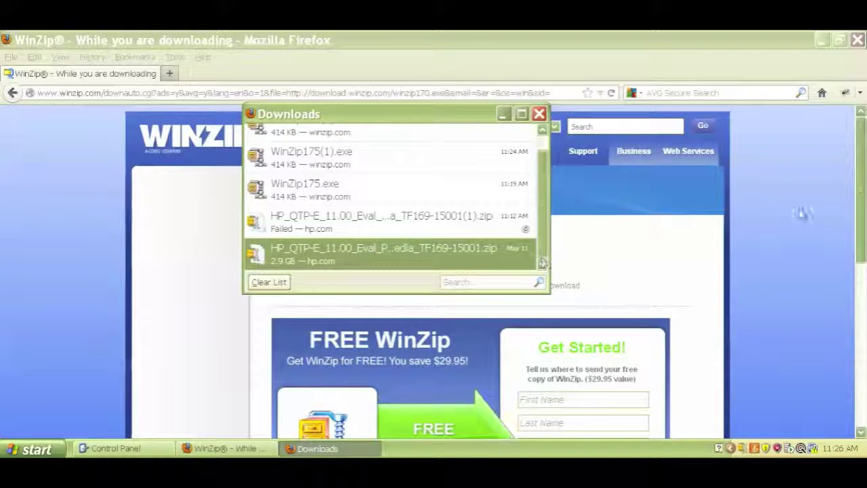
left_click(799, 208)
mouse_move(863, 172)
left_mouse_down()
mouse_move(860, 212)
mouse_move(858, 170)
left_mouse_up()
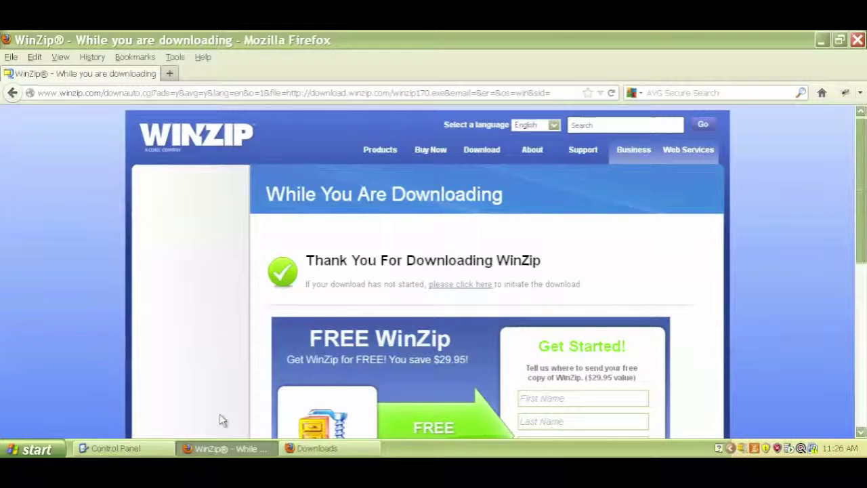
left_click(317, 448)
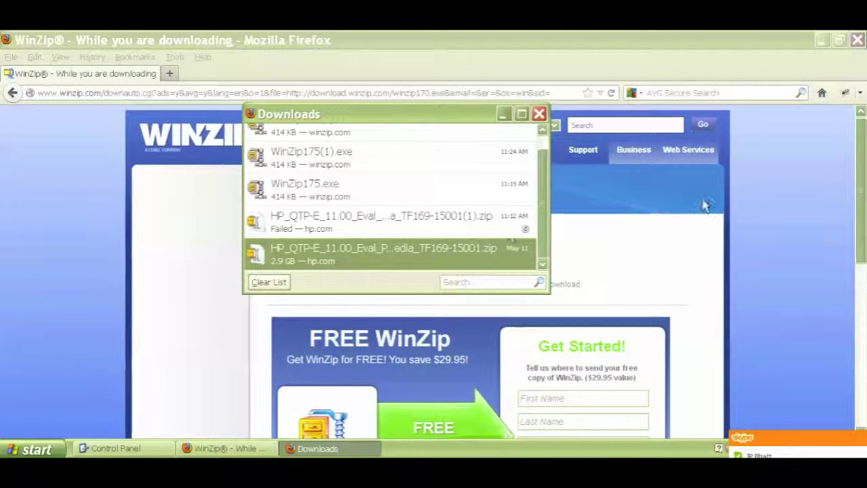
left_click(702, 229)
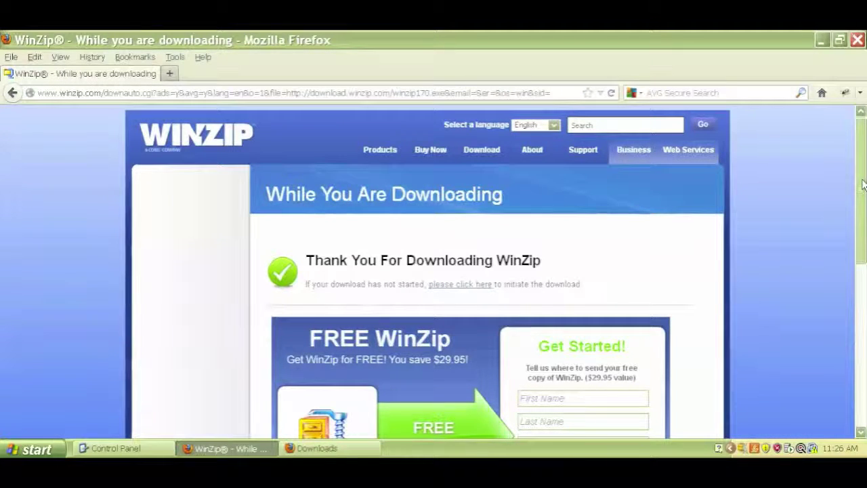
mouse_move(863, 184)
left_mouse_down()
mouse_move(863, 276)
mouse_move(863, 181)
left_mouse_up()
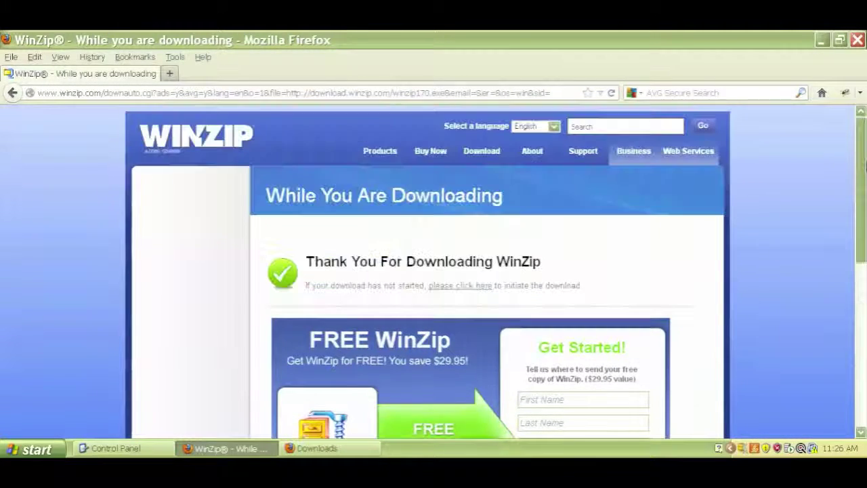
Go to winzip.com and open the Download Trial page for WinZip 17.5.
left_click(225, 91)
type("winz")
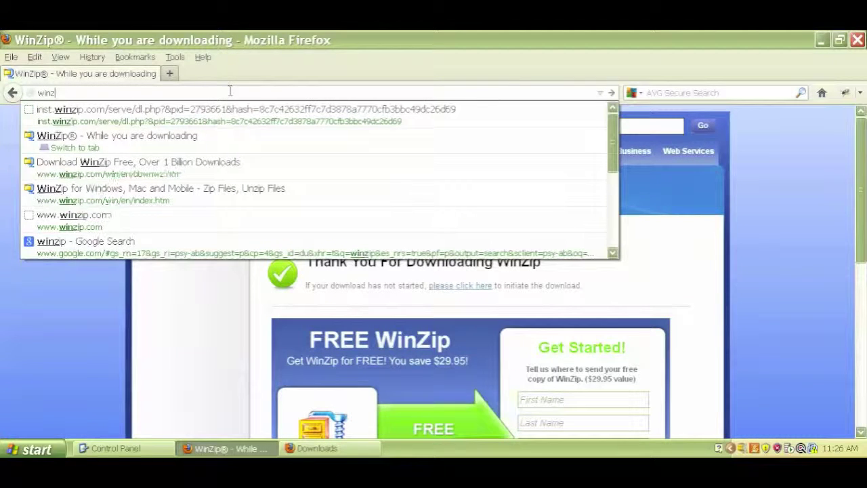
type("ip.com")
key("Return")
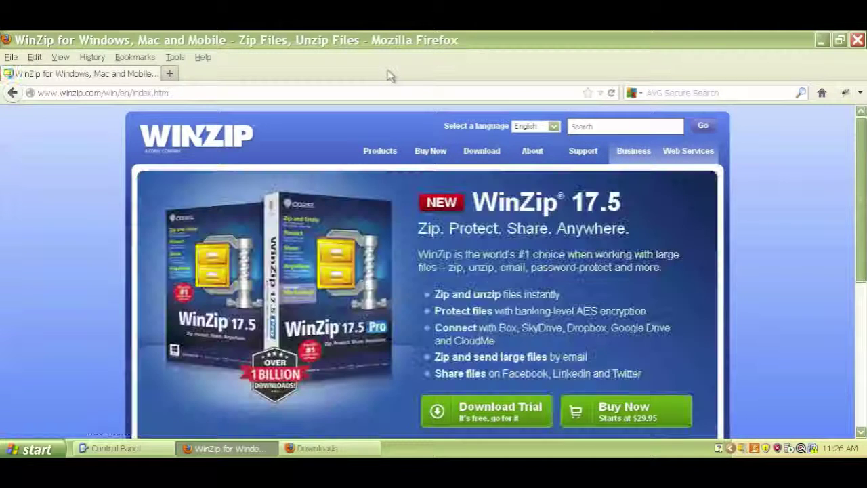
left_click(515, 421)
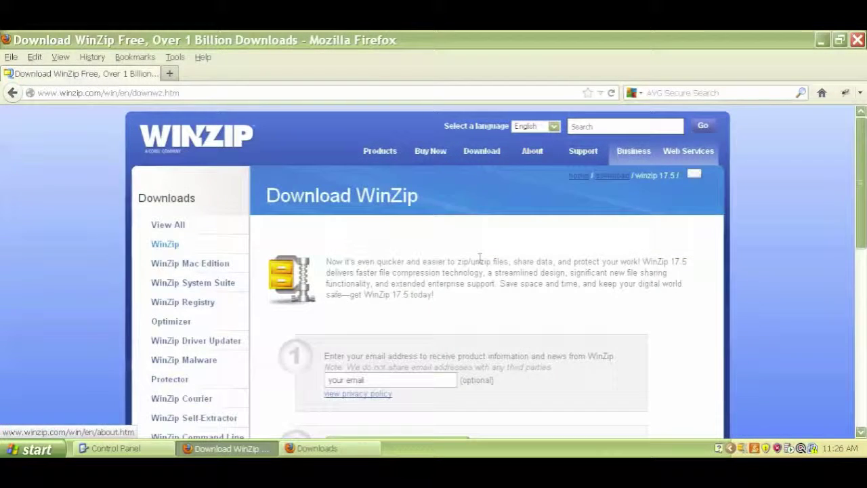
left_click(861, 275)
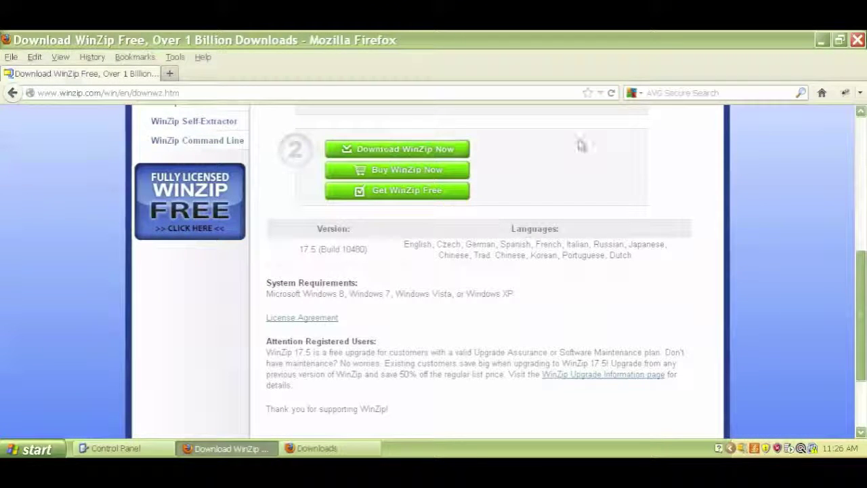
Show the Downloads list again, then close Firefox.
left_click(308, 448)
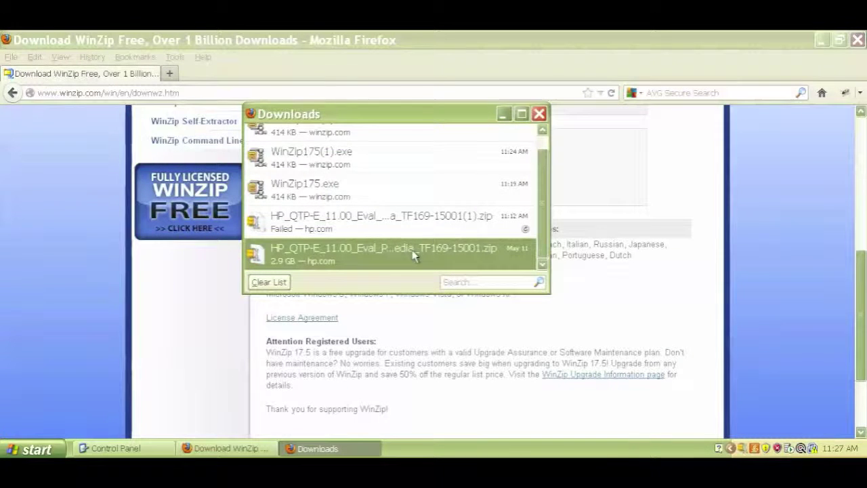
left_click(373, 342)
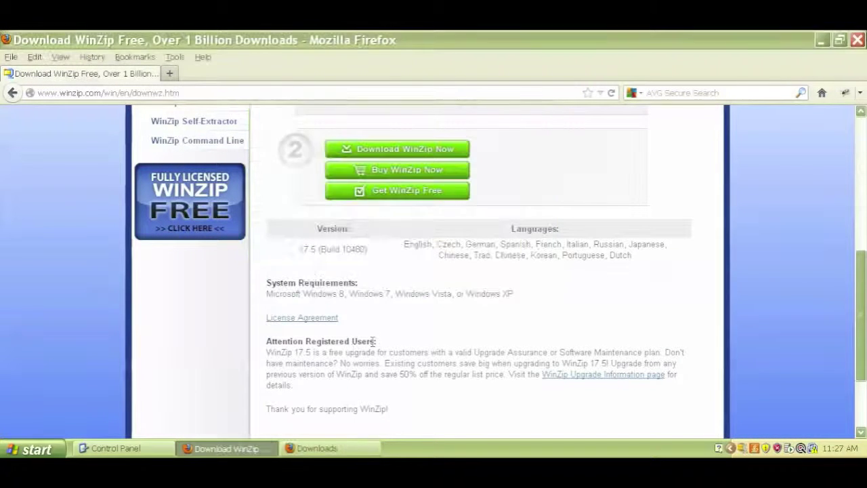
left_click(857, 41)
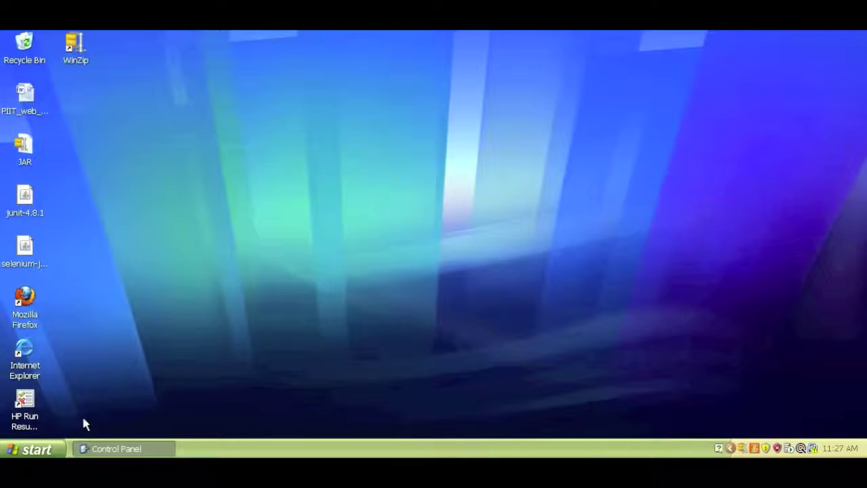
Relaunch Firefox and open the 2.9 GB HP QTP evaluation zip from Downloads.
left_click(24, 298)
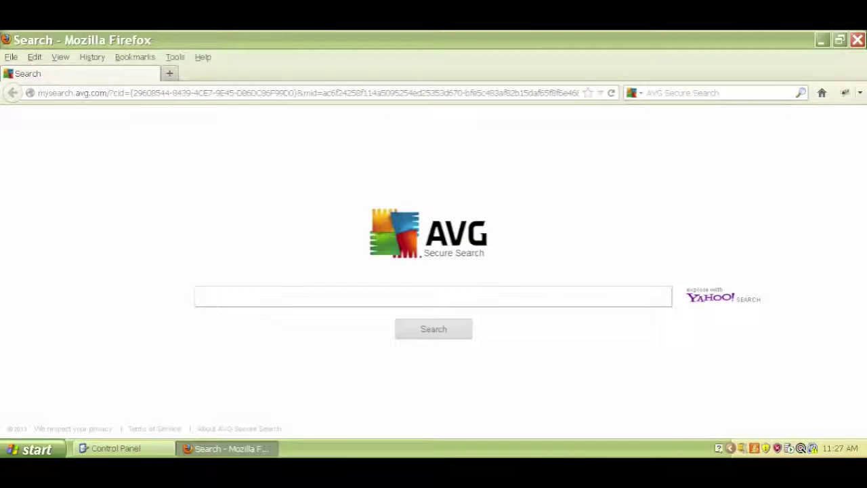
left_click(731, 448)
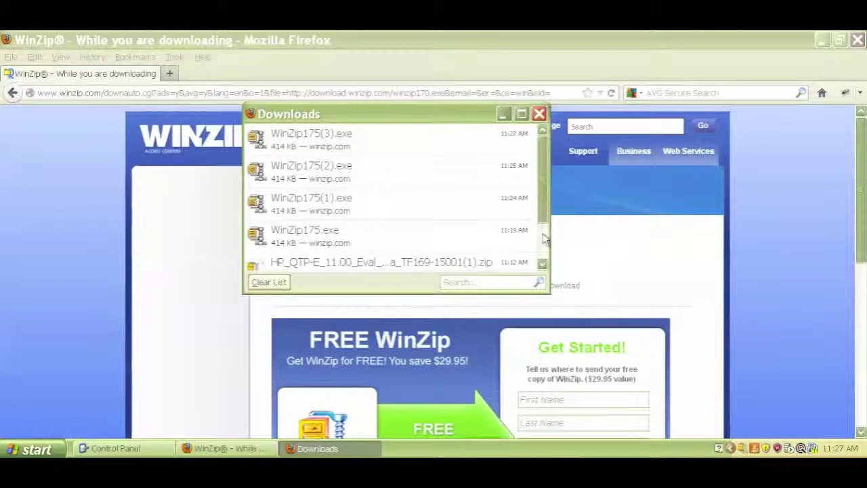
scroll(545, 247, "down", 2)
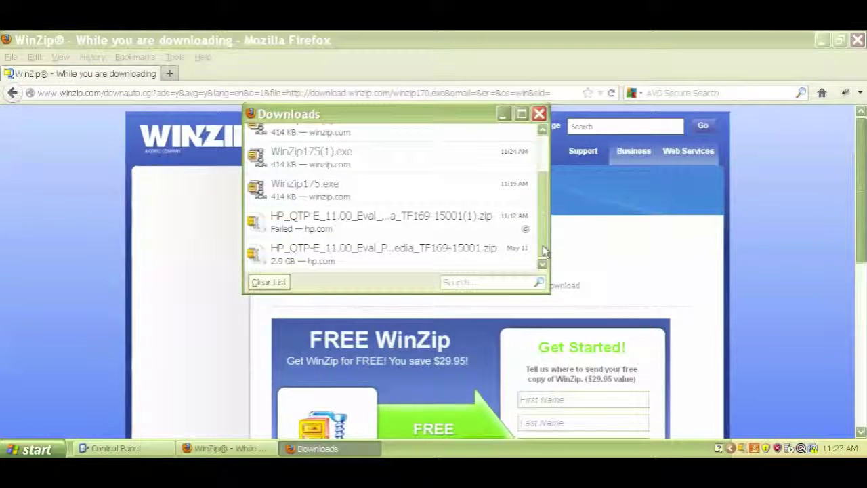
left_click(359, 258)
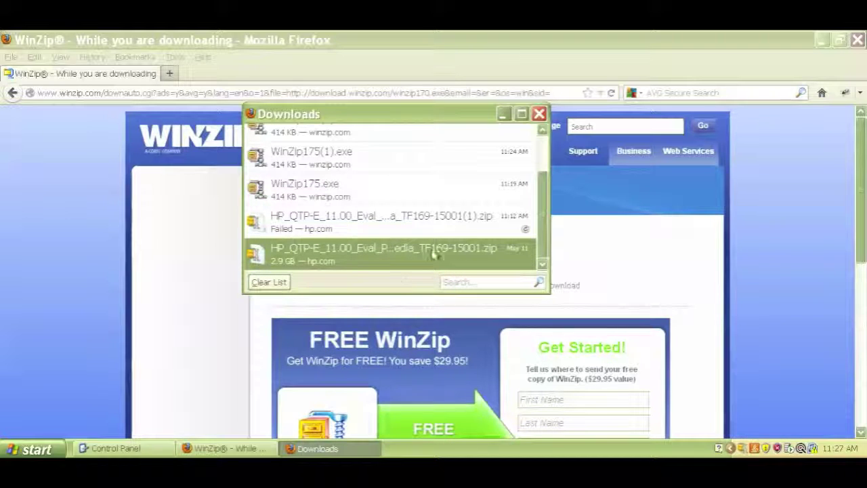
double_click(354, 265)
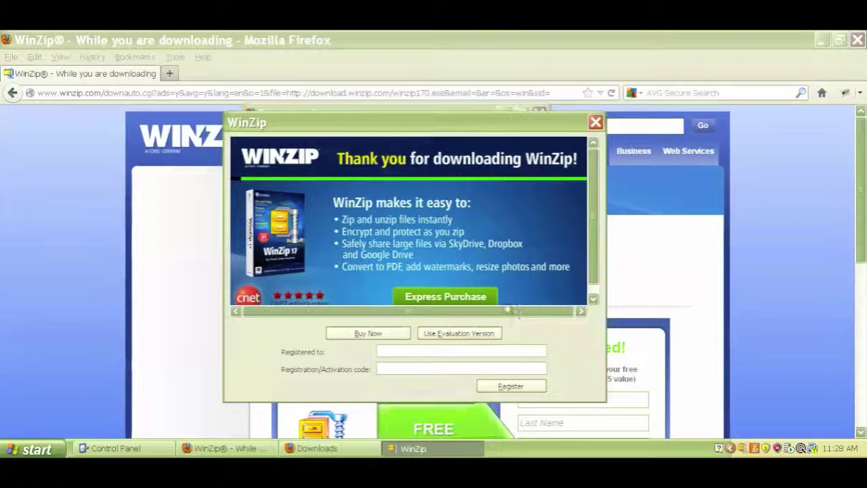
Choose Use Evaluation Version in the WinZip nag dialog.
left_click(446, 333)
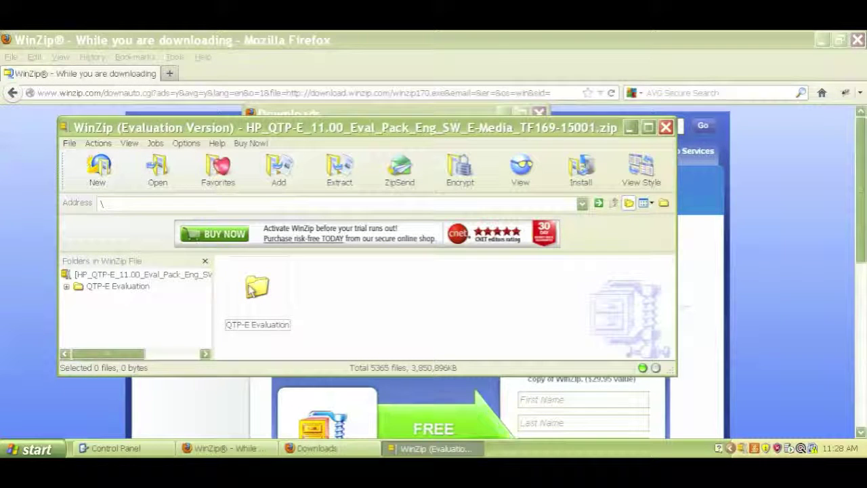
Extract the QTP-E Evaluation folder to the Desktop using its right-click Extract command.
left_click(251, 290)
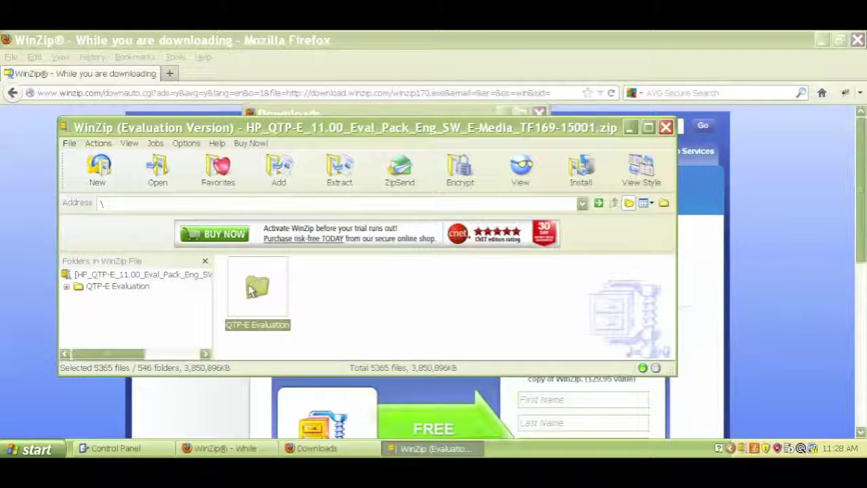
left_click(329, 296)
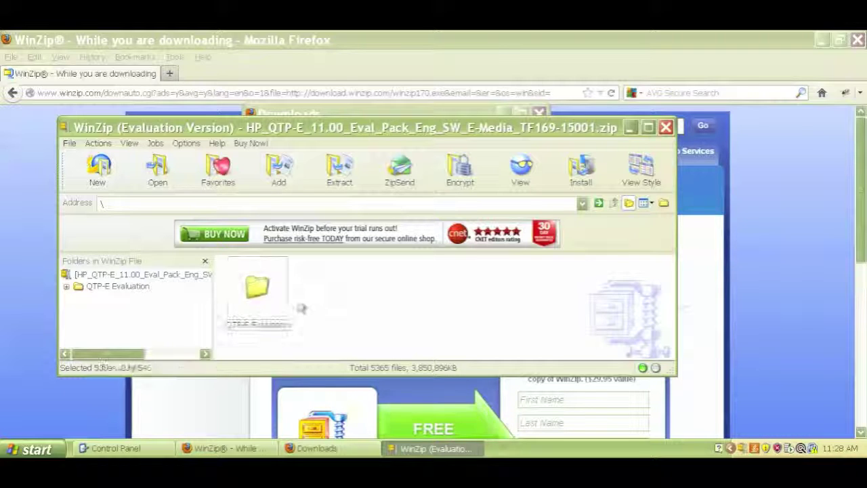
left_click(256, 278)
right_click(256, 278)
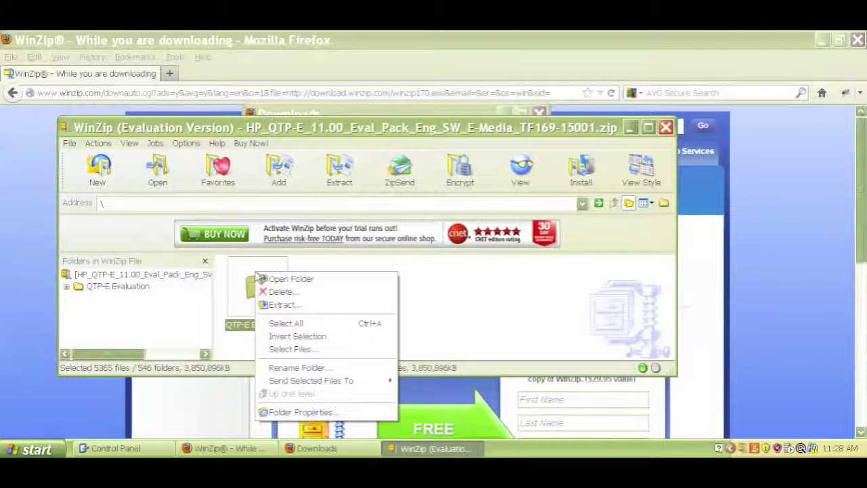
left_click(332, 309)
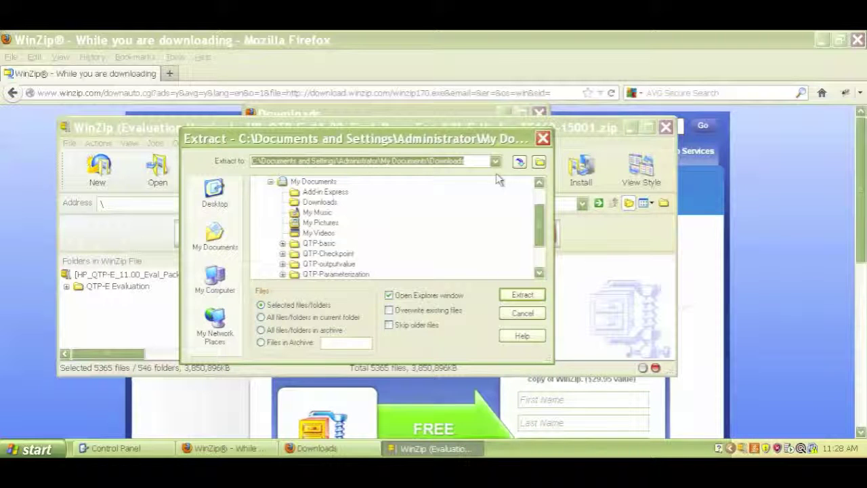
left_click(230, 206)
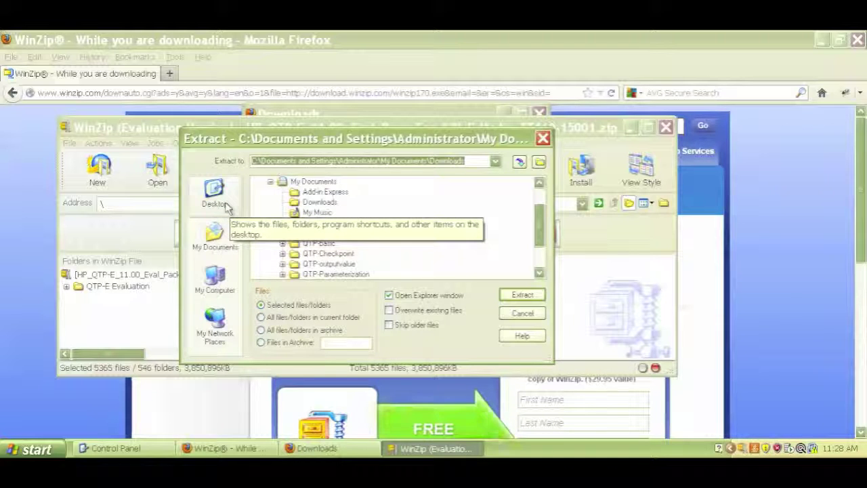
left_click(228, 207)
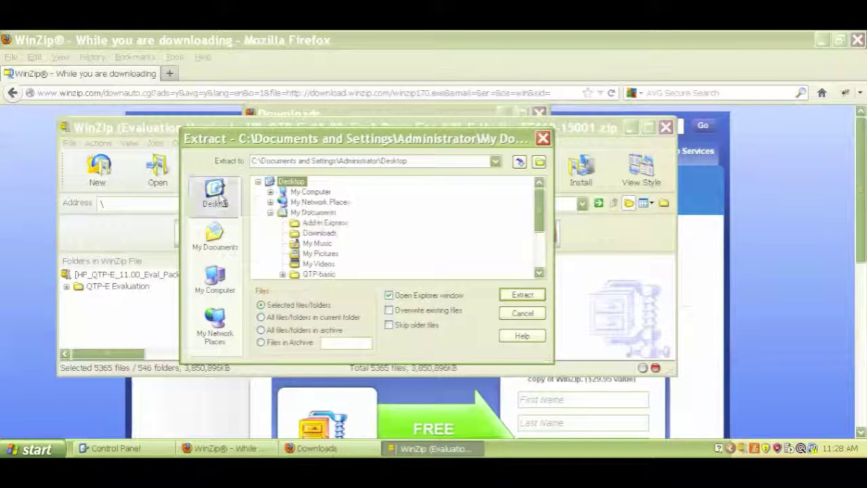
left_click(522, 296)
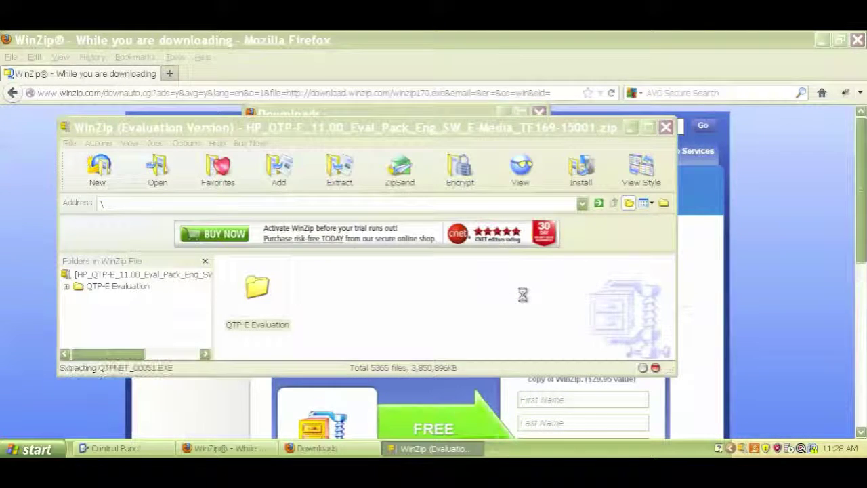